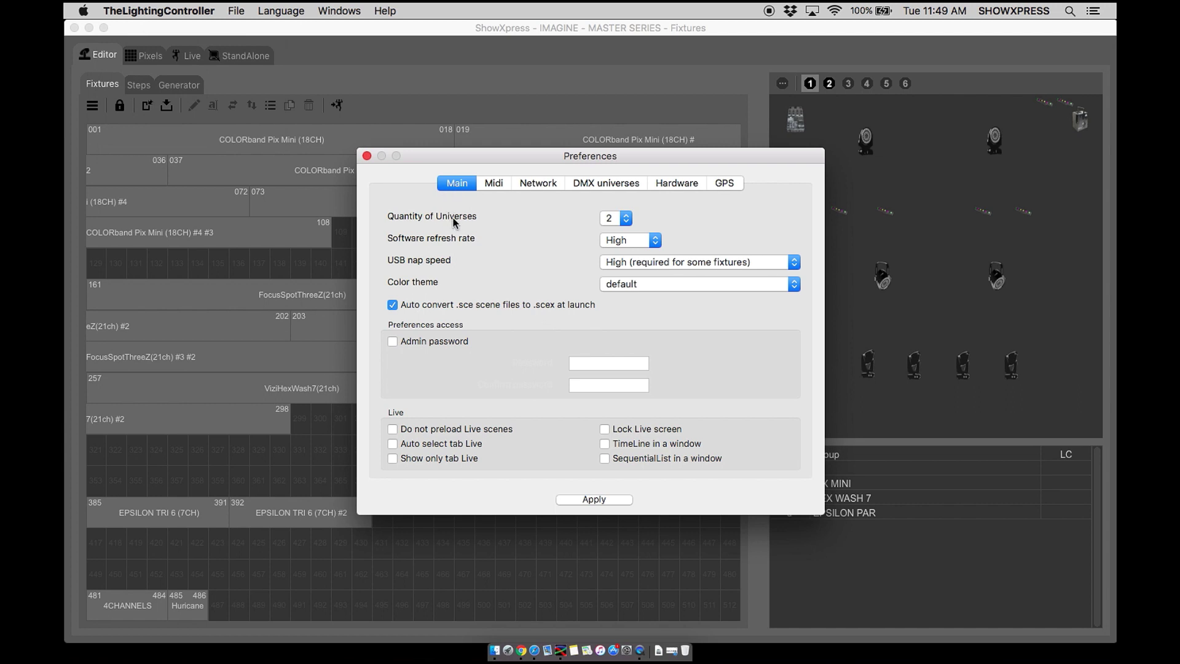
- Examine the available choices for quantity of universes, software refresh rate, USB nap speed and color theme, leaving each setting as it is
{"action": "left_click", "coordinate": [624, 219]}
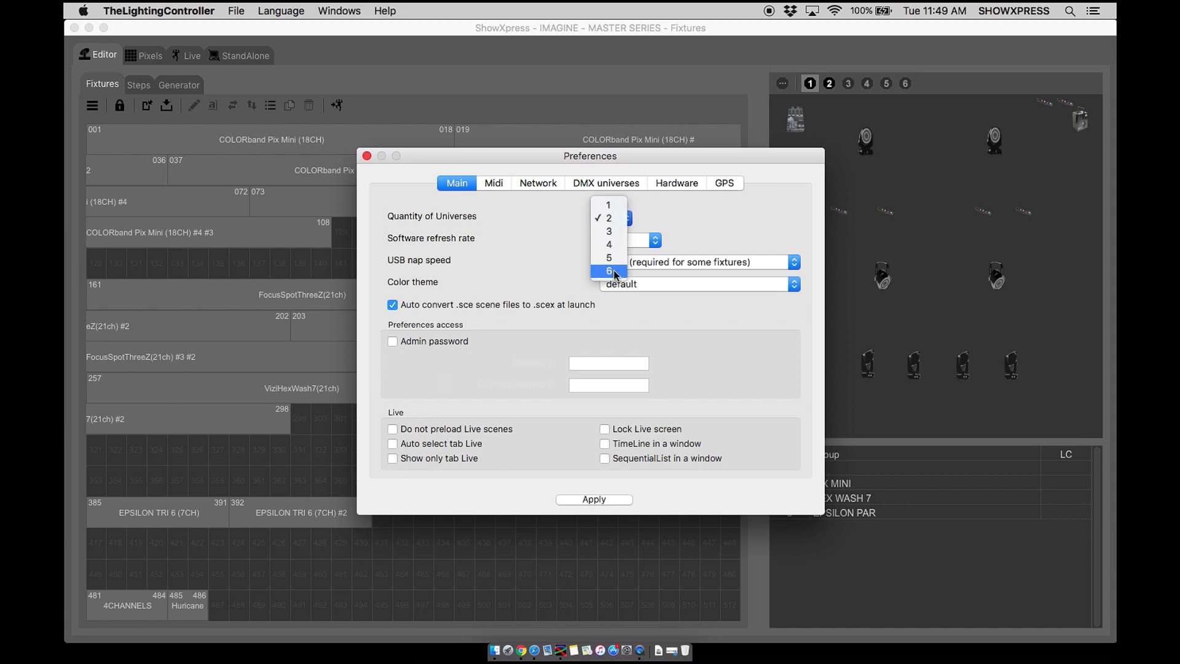
{"action": "left_click", "coordinate": [648, 205]}
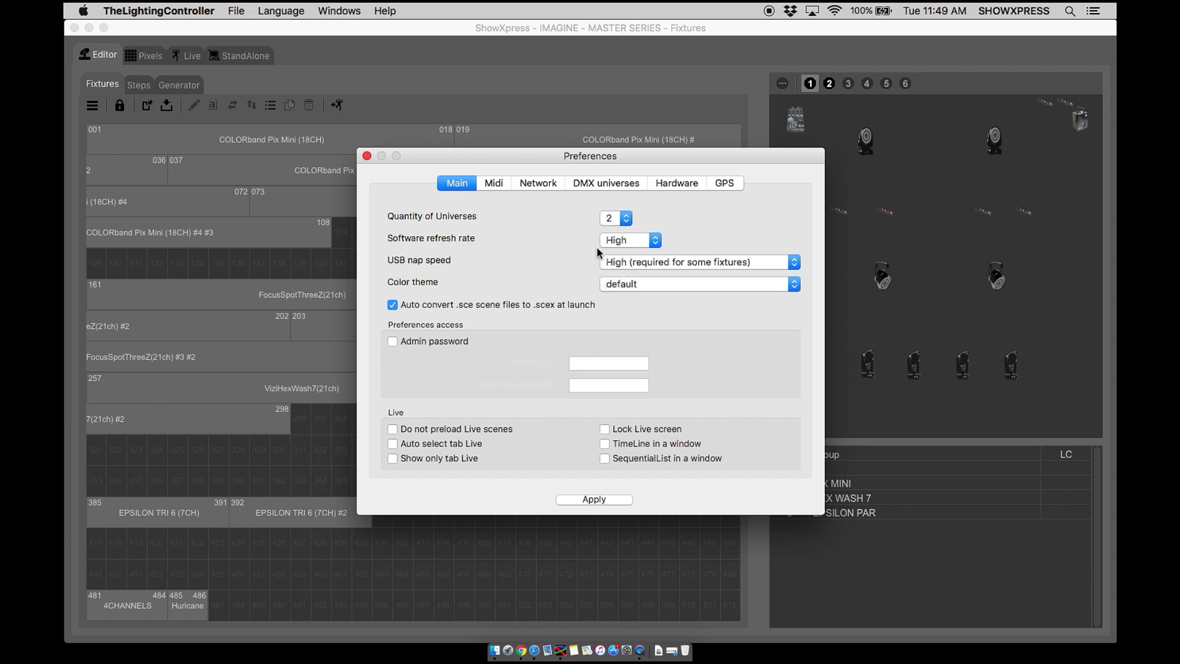
{"action": "left_click", "coordinate": [619, 246]}
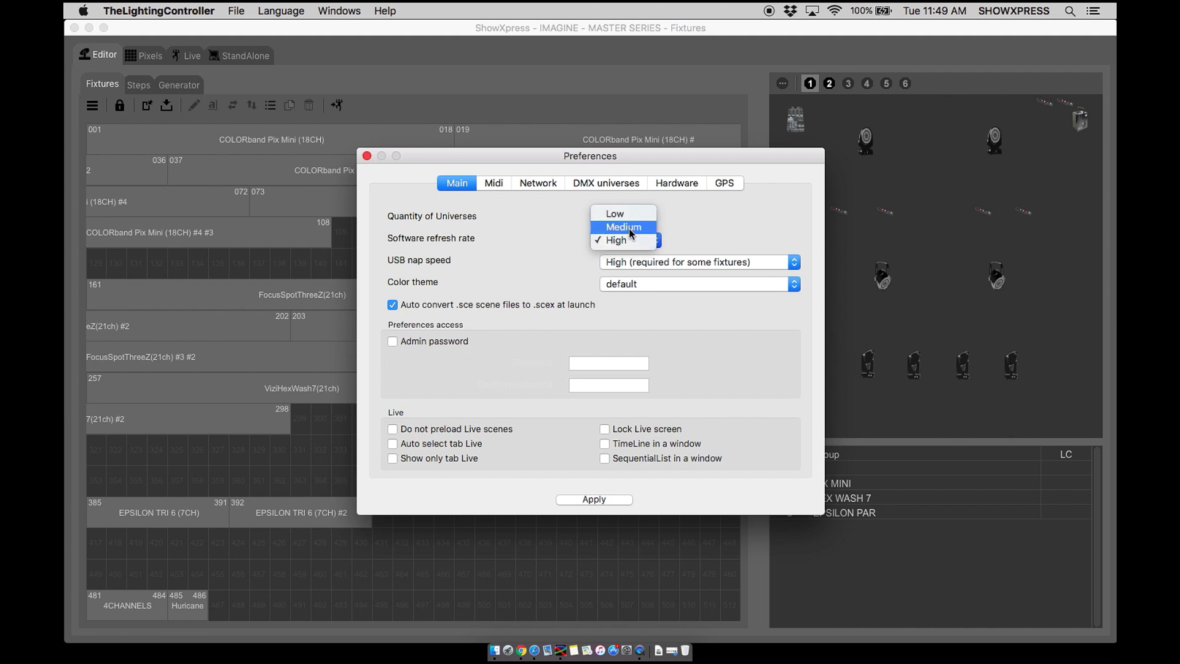
{"action": "left_click", "coordinate": [696, 240]}
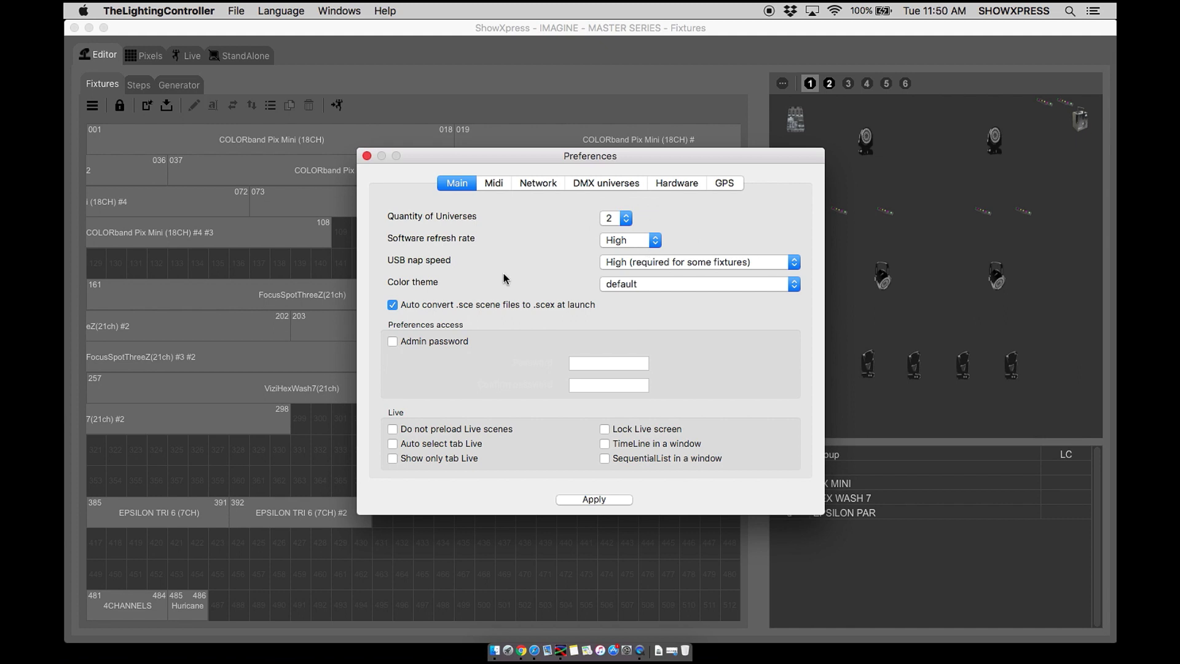
{"action": "left_click", "coordinate": [631, 268]}
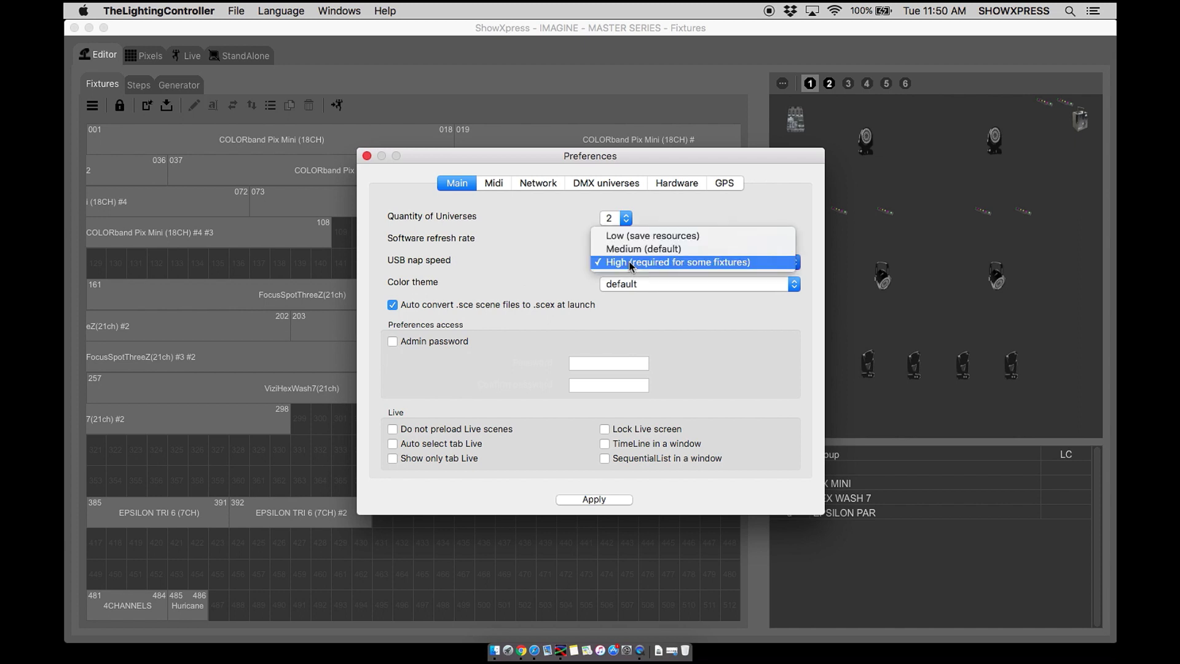
{"action": "left_click", "coordinate": [573, 261]}
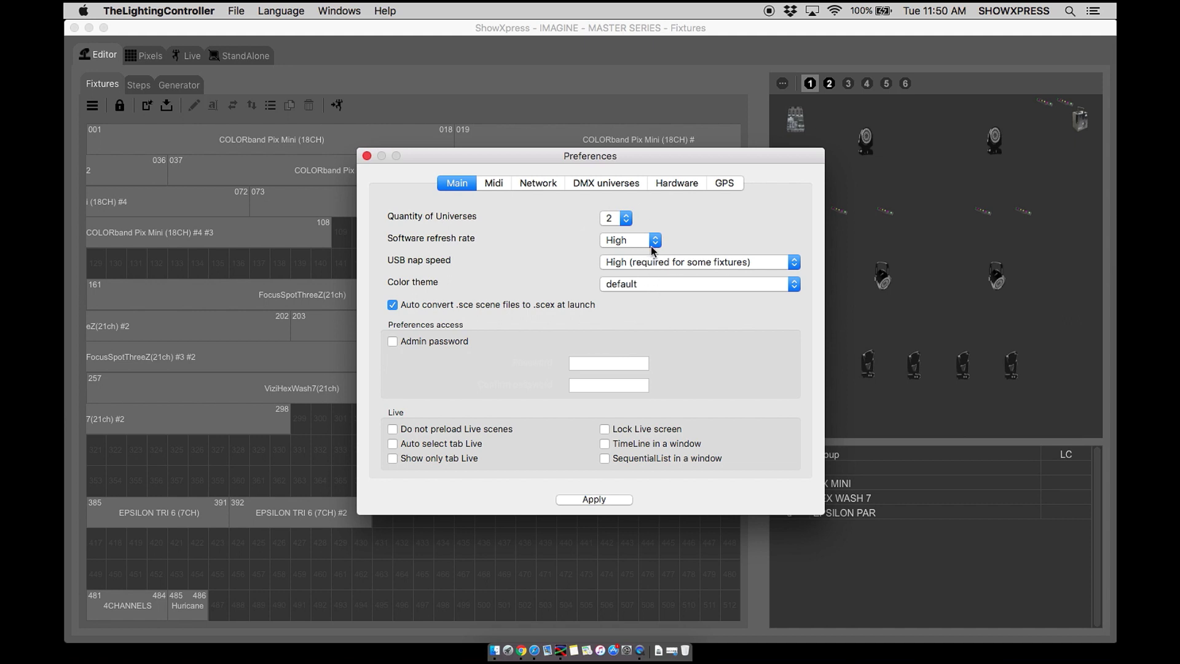
{"action": "left_click", "coordinate": [602, 286]}
{"action": "left_click", "coordinate": [571, 291]}
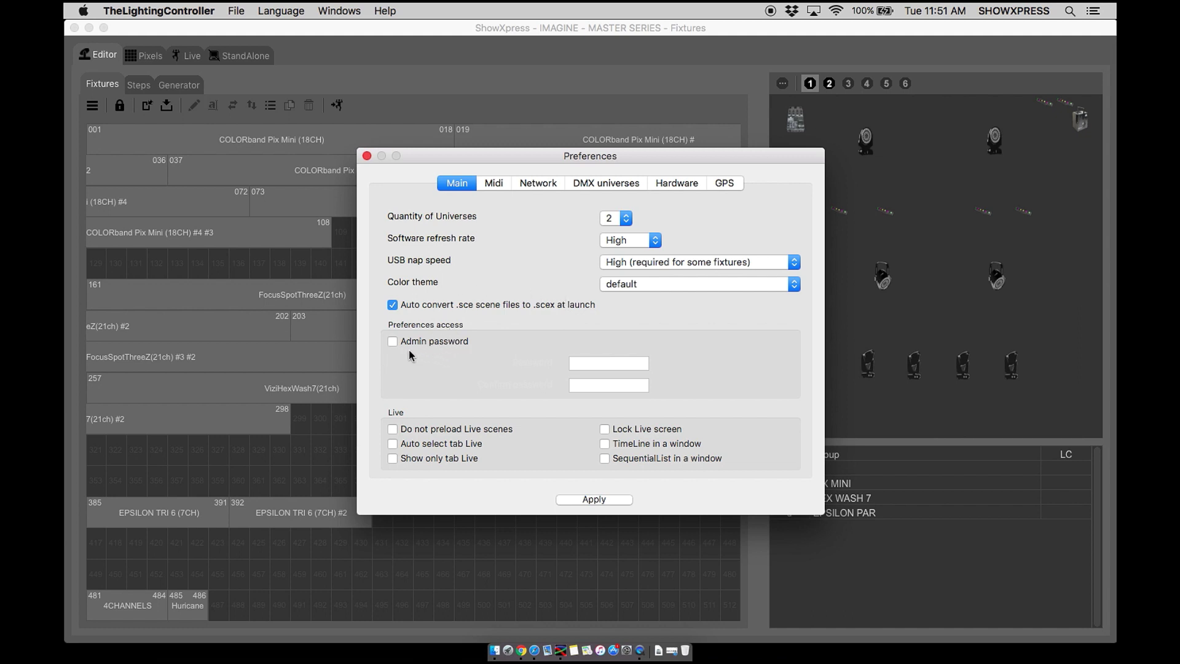
- Enable the admin password for Preferences access, enter and confirm the password, and apply the settings
{"action": "left_click", "coordinate": [393, 342]}
{"action": "left_click", "coordinate": [584, 362]}
{"action": "type", "text": "••••"}
{"action": "left_click", "coordinate": [582, 385]}
{"action": "type", "text": "••••"}
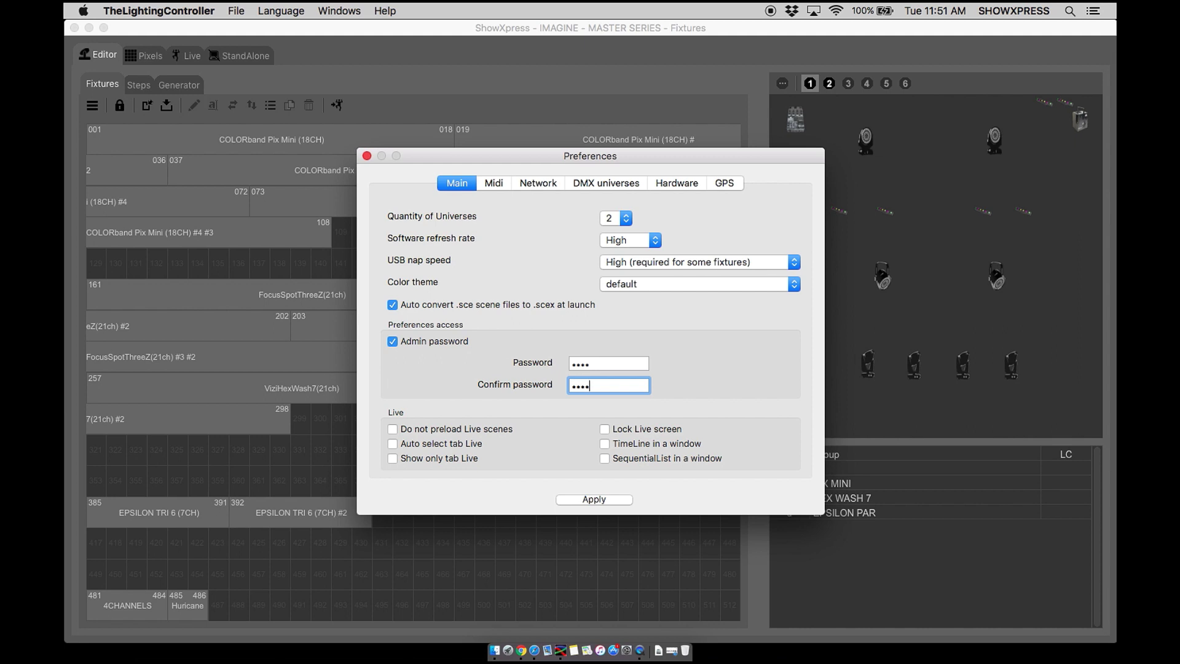
{"action": "left_click", "coordinate": [578, 496]}
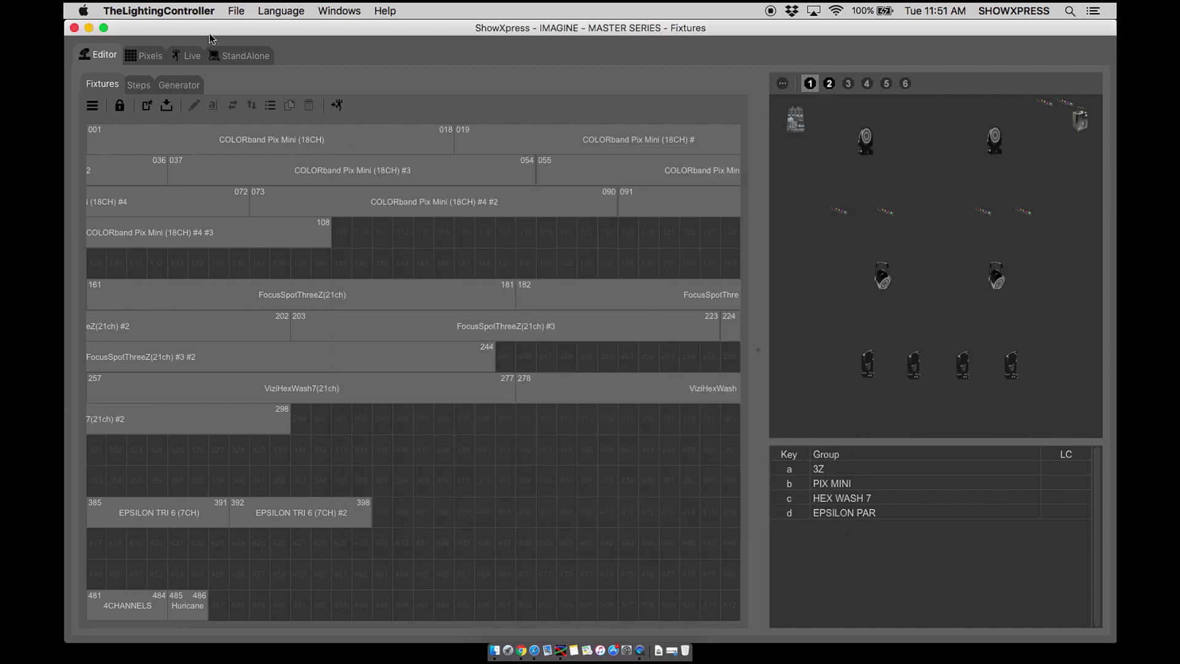
- Reopen Preferences and enter the admin password to check the access protection
{"action": "left_click", "coordinate": [159, 10]}
{"action": "left_click", "coordinate": [173, 51]}
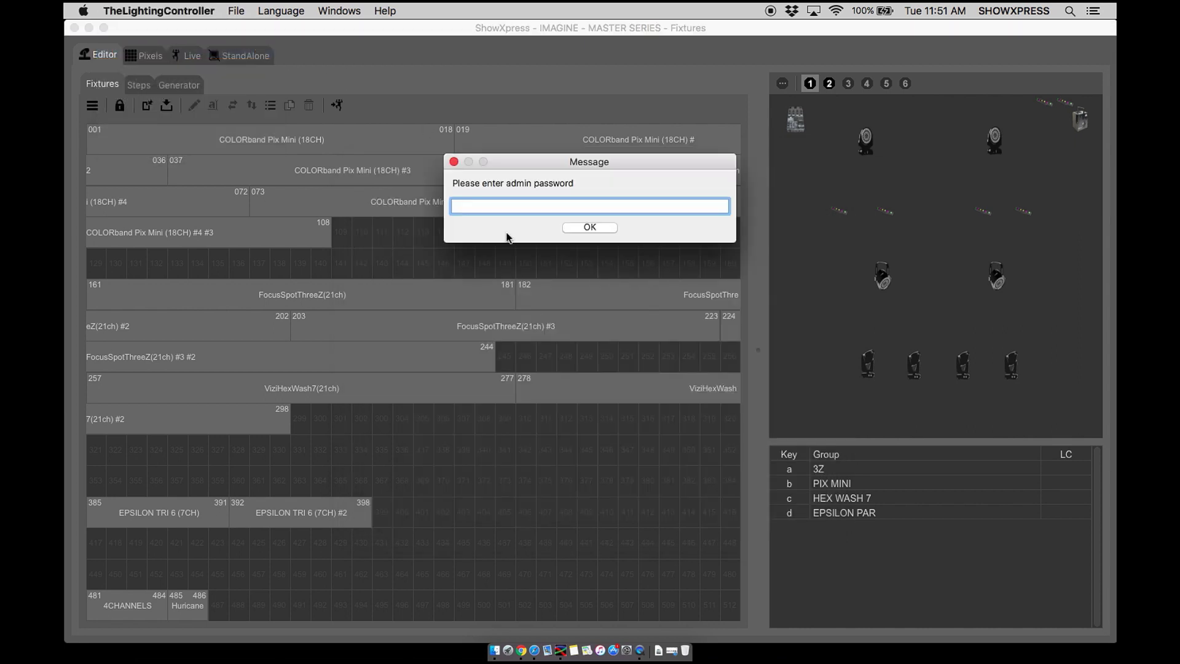
{"action": "type", "text": "••••"}
{"action": "left_click", "coordinate": [564, 227]}
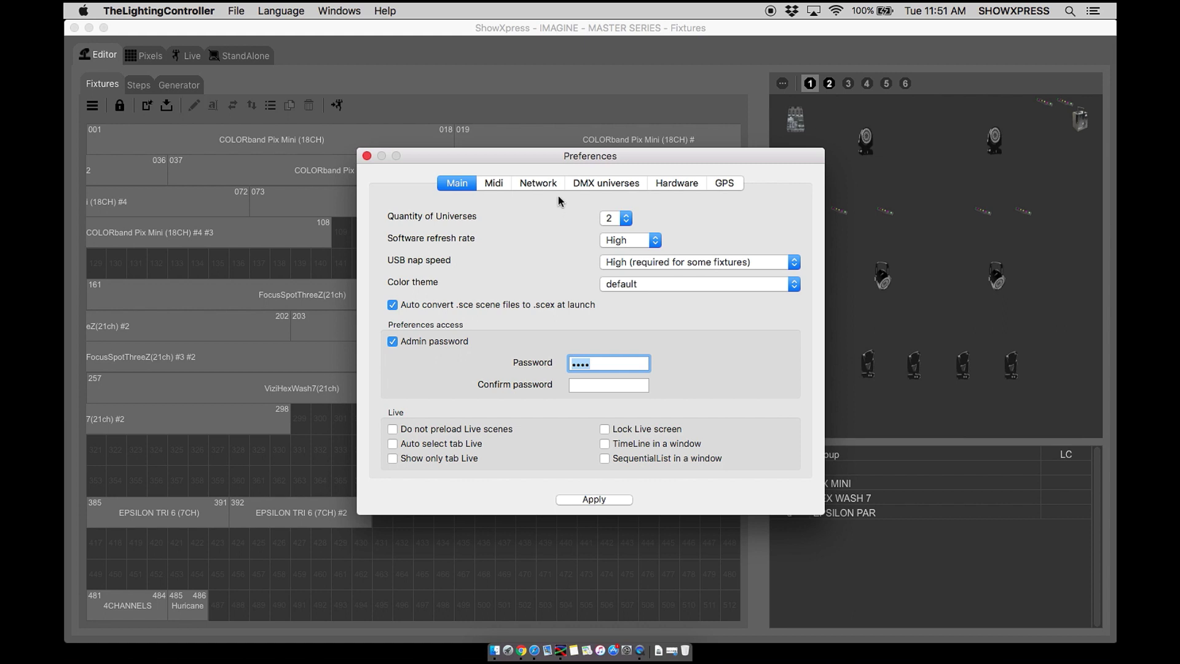
- Try to clear and disable the admin password, closing Preferences without applying
{"action": "key", "text": "BackSpace"}
{"action": "left_click", "coordinate": [447, 341]}
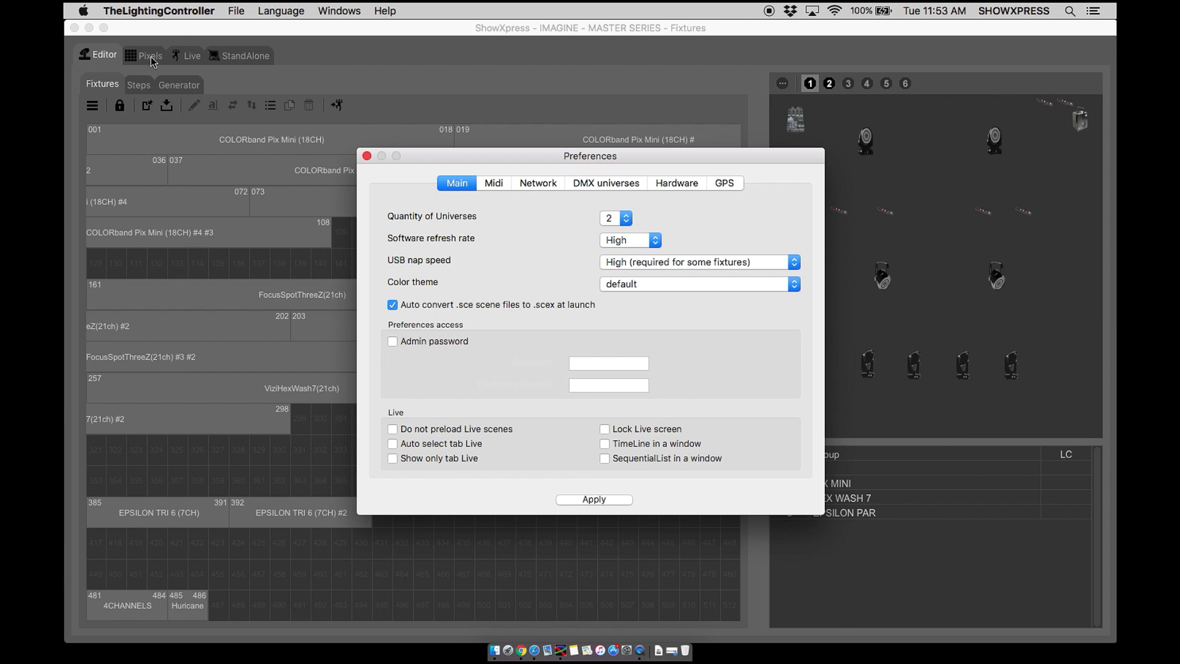
{"action": "left_click", "coordinate": [367, 155]}
- Look through the Live, Pixels and Editor workspaces, ending on Live
{"action": "left_click", "coordinate": [190, 57]}
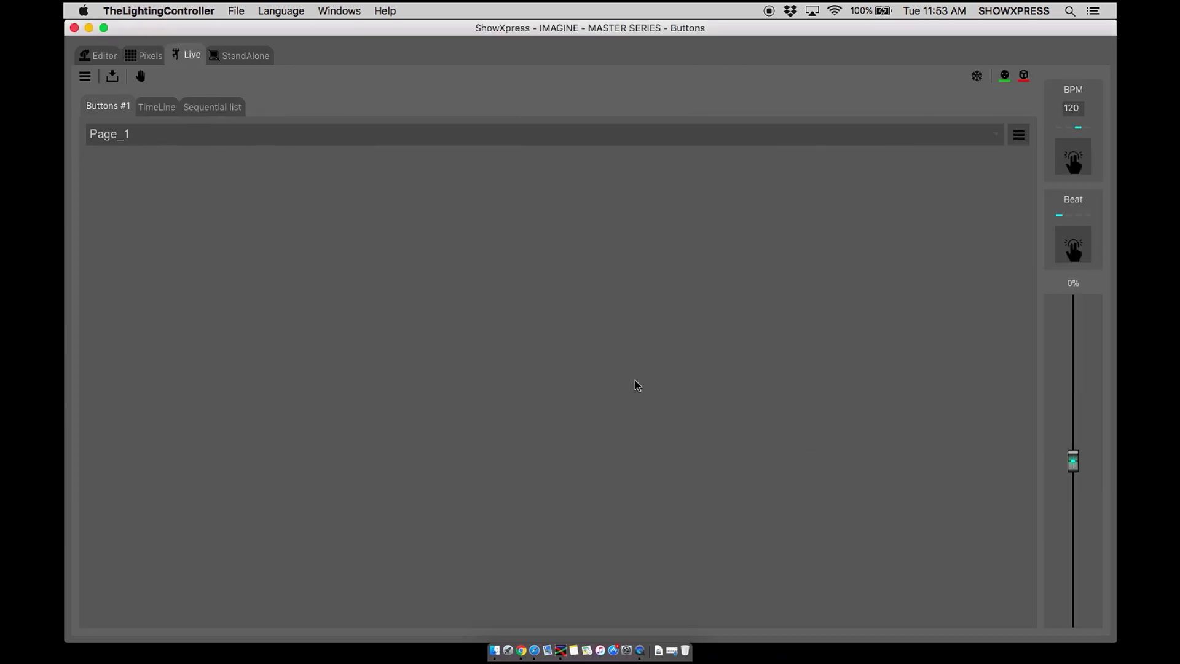
{"action": "left_click", "coordinate": [138, 56]}
{"action": "left_click", "coordinate": [104, 56]}
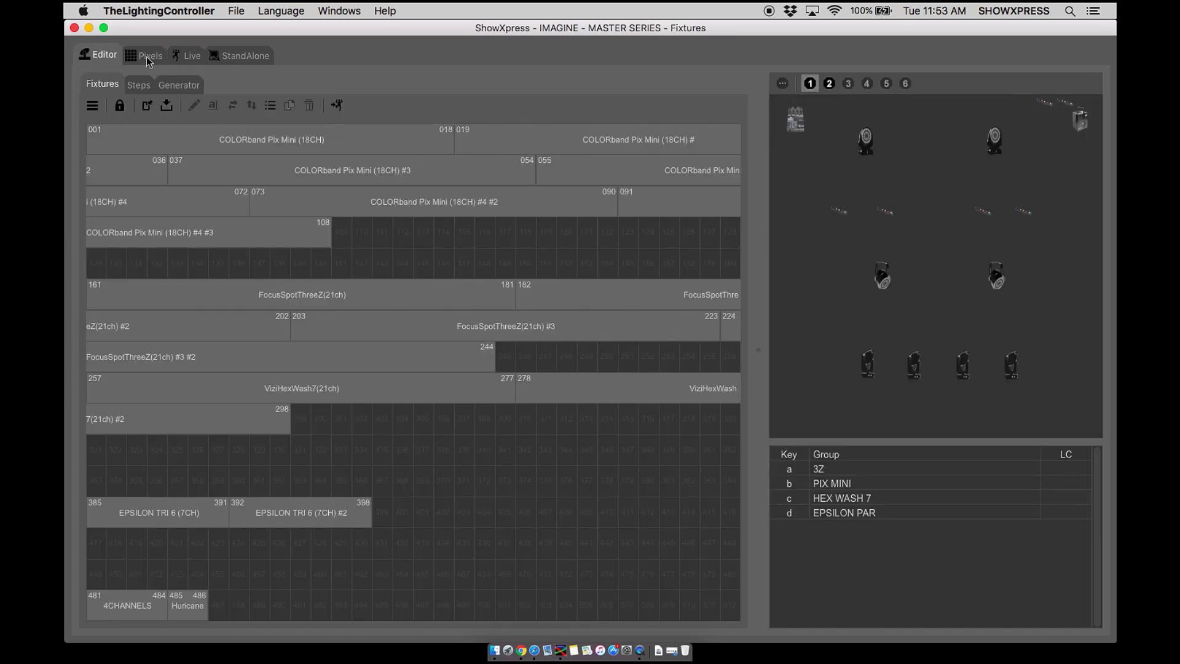
{"action": "left_click", "coordinate": [186, 57]}
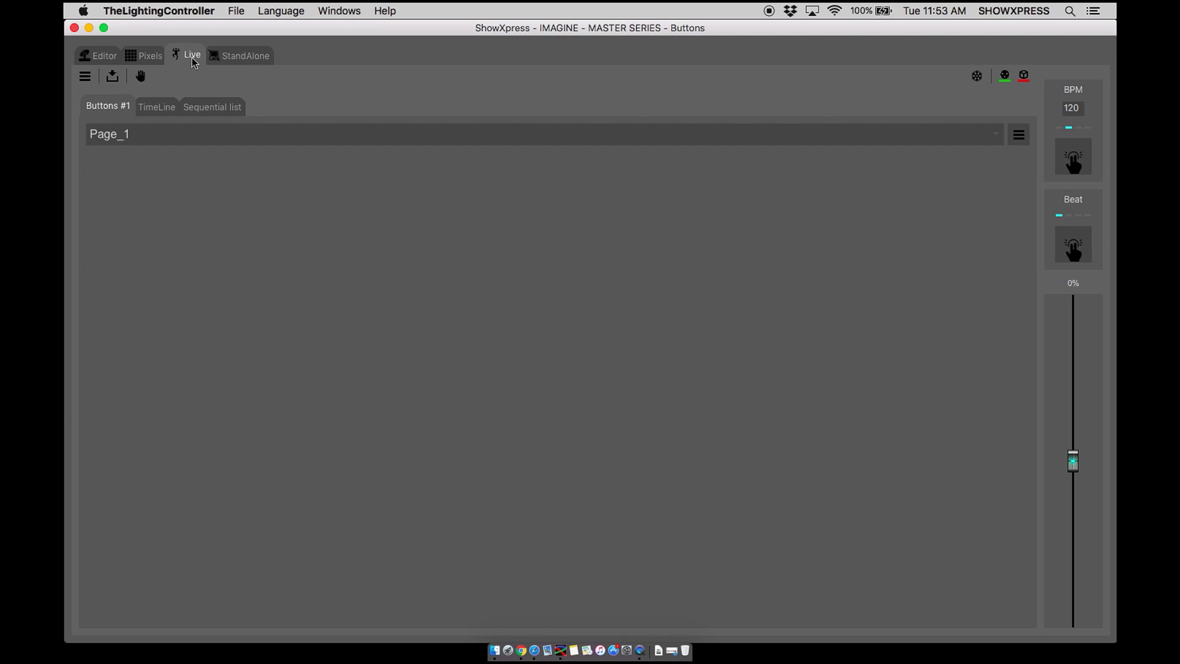
{"action": "left_click", "coordinate": [99, 55]}
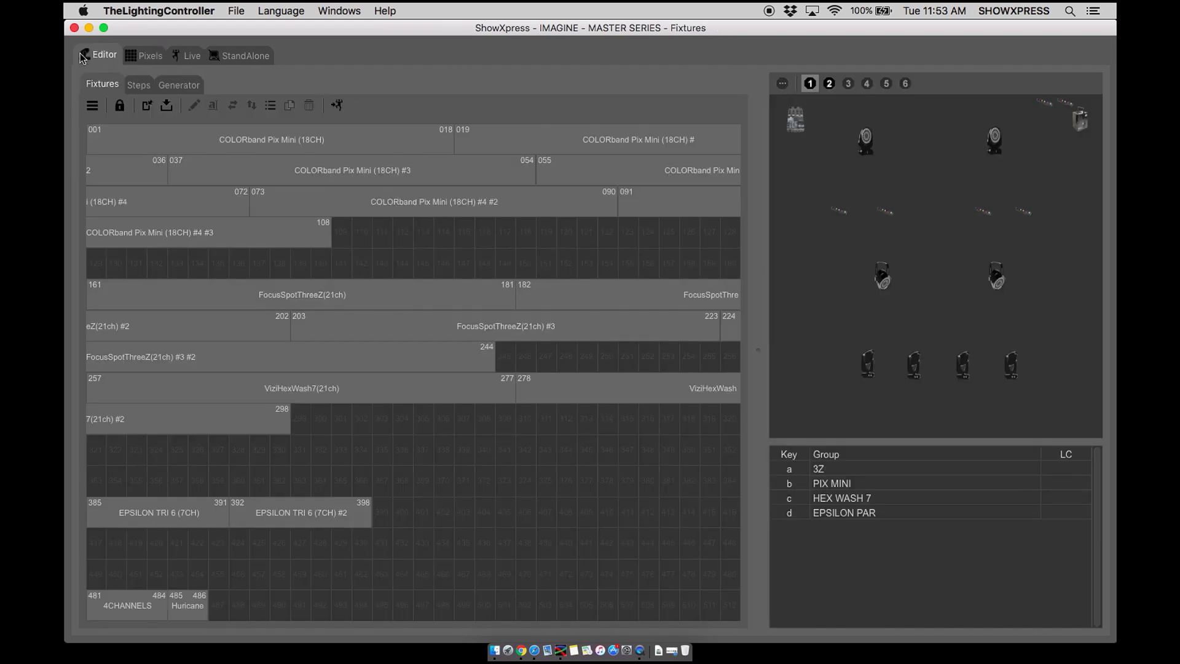
{"action": "left_click", "coordinate": [177, 58]}
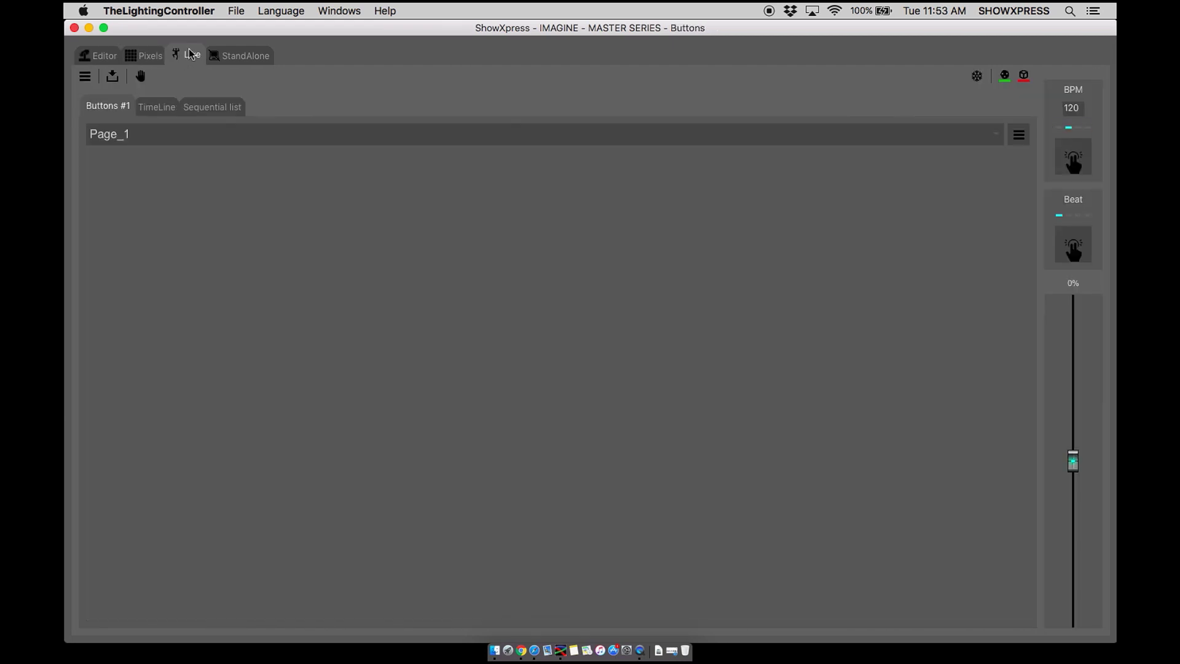
- Unlock Preferences with the admin password and apply the TimeLine in a window option
{"action": "left_click", "coordinate": [184, 10]}
{"action": "left_click", "coordinate": [197, 50]}
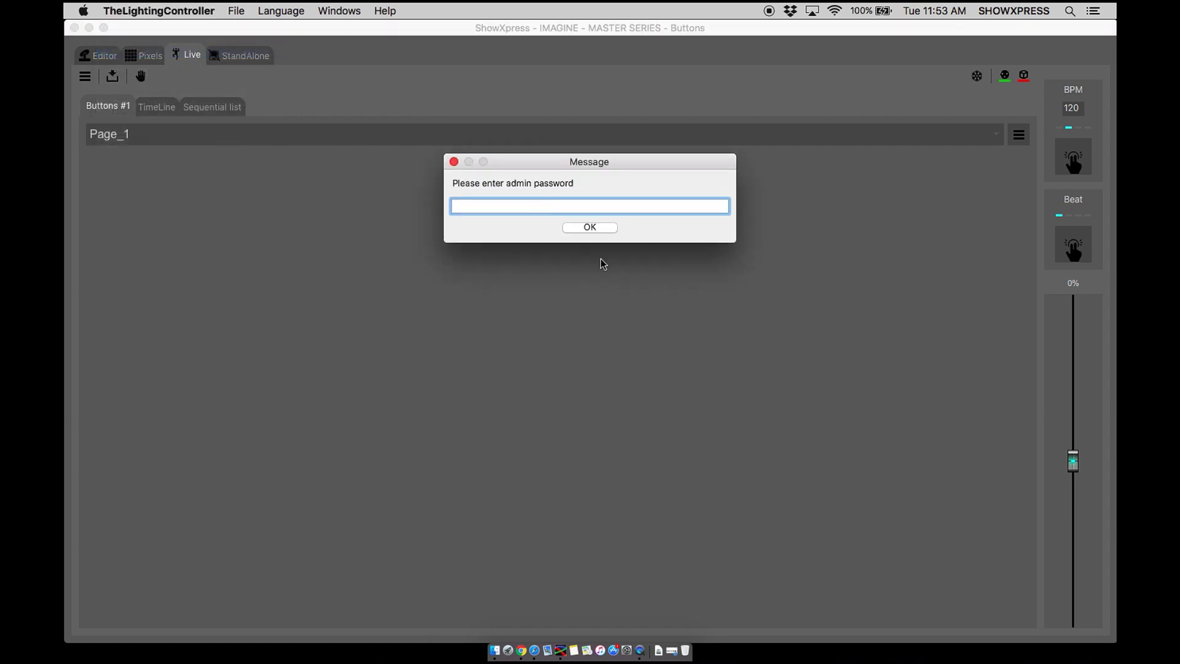
{"action": "type", "text": "••••"}
{"action": "left_click", "coordinate": [602, 227]}
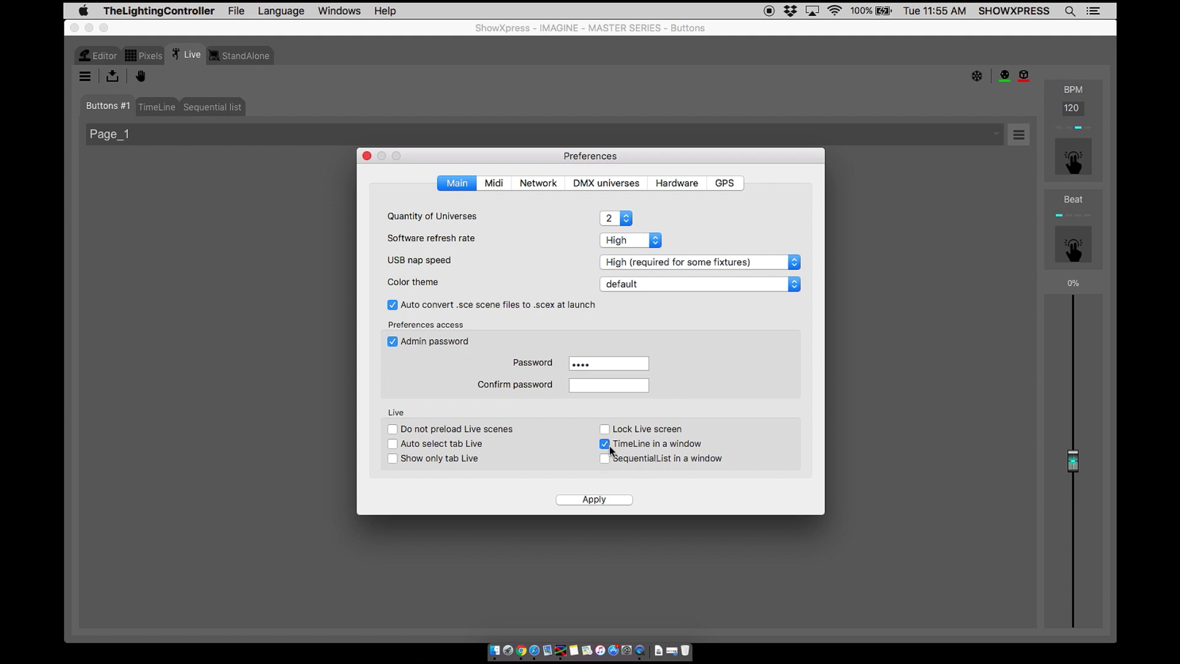
{"action": "left_click", "coordinate": [596, 500]}
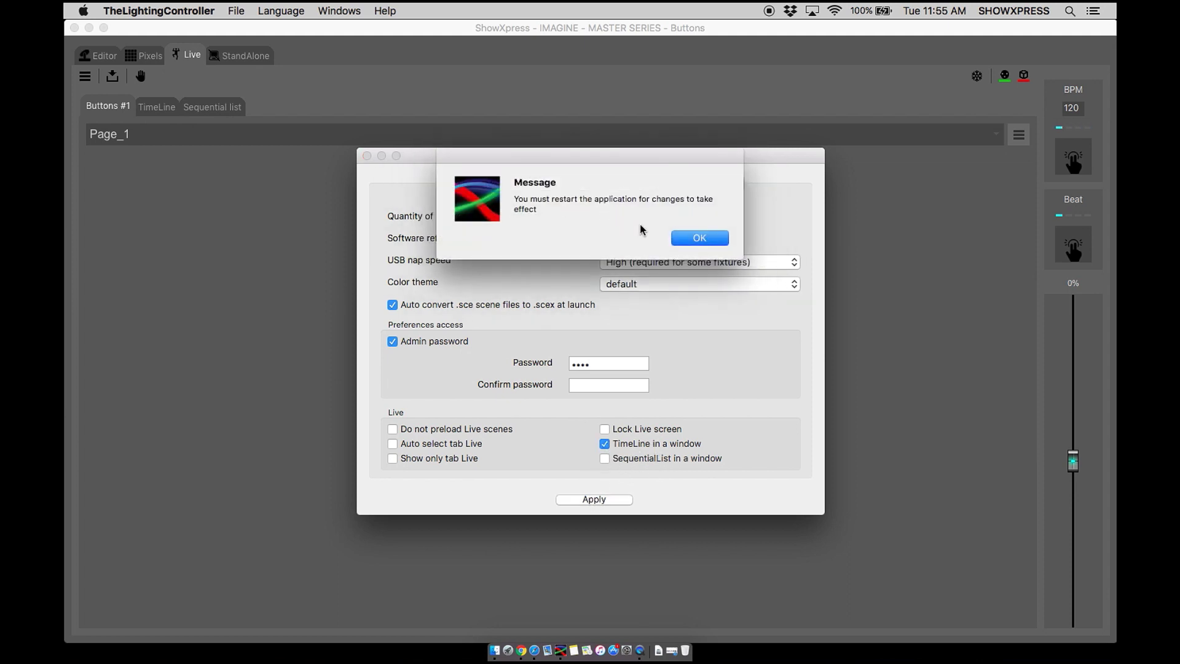
{"action": "left_click", "coordinate": [684, 238]}
- Restart TheLightingController and move the separate timeline window further away from the main window
{"action": "left_click", "coordinate": [129, 10]}
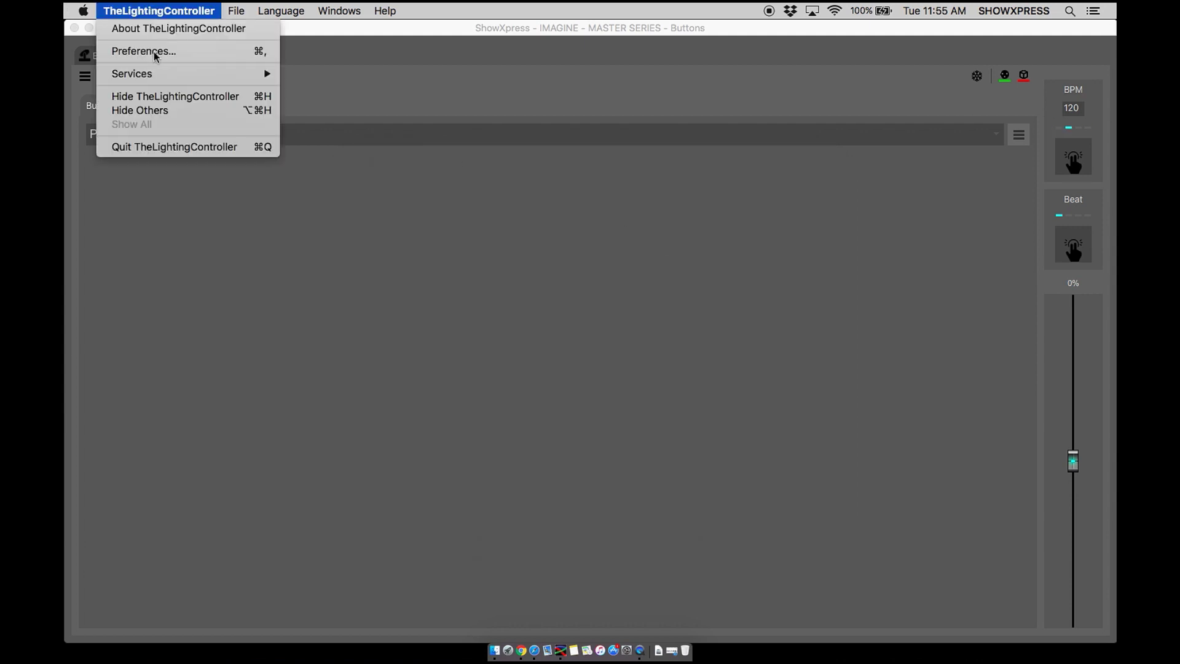
{"action": "left_click", "coordinate": [153, 147]}
{"action": "left_click", "coordinate": [702, 239]}
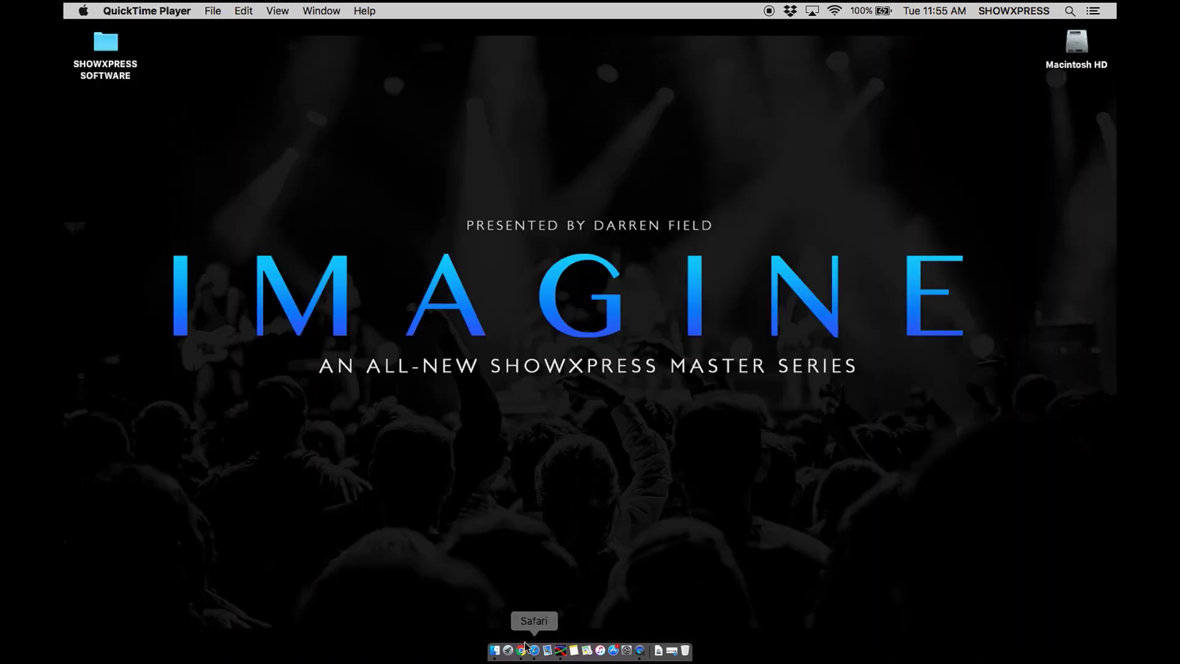
{"action": "left_click", "coordinate": [561, 652]}
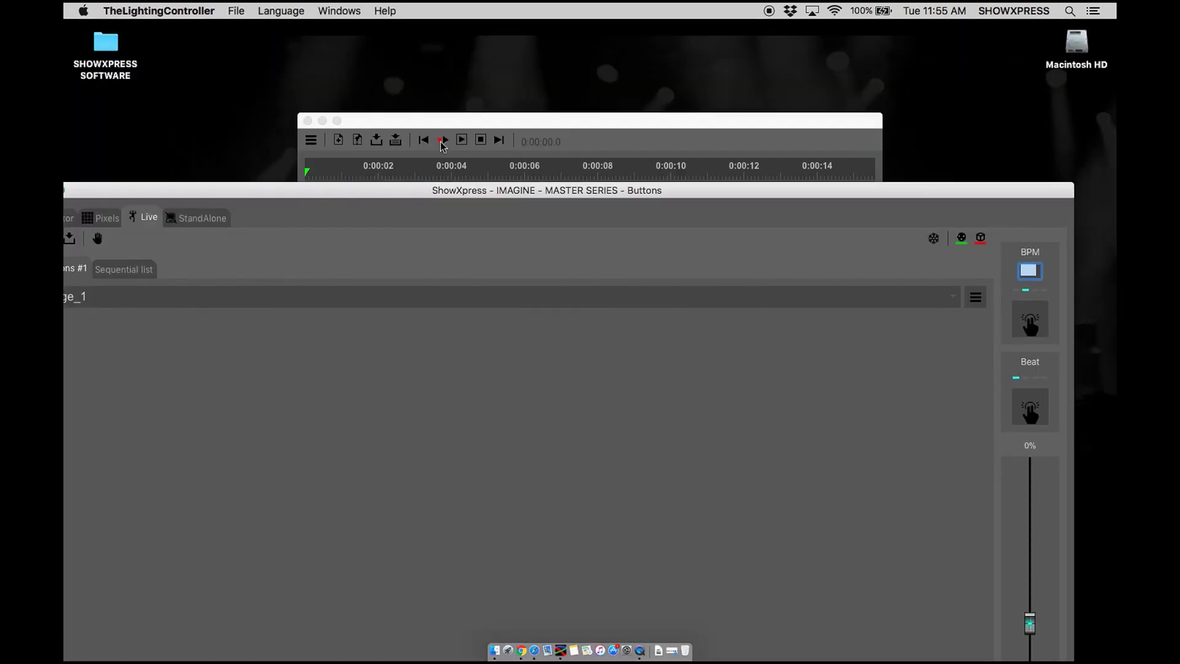
{"action": "left_click_drag", "start_coordinate": [459, 120], "coordinate": [443, 92]}
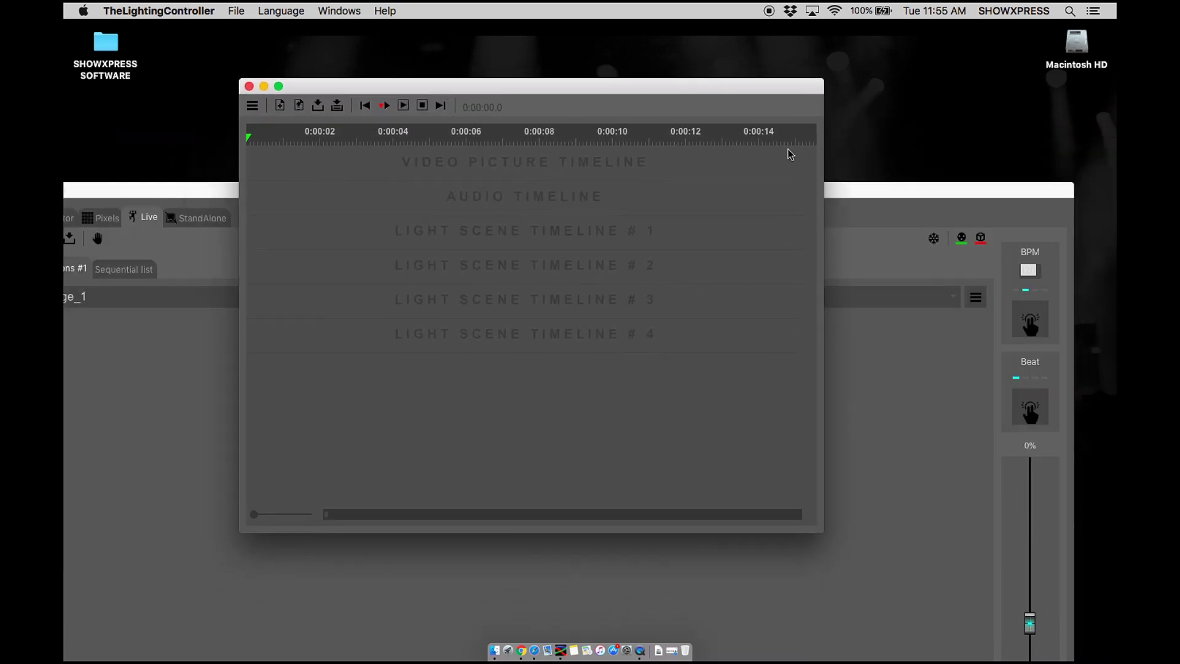
- Unlock Preferences with the admin password and turn off the Admin password option
{"action": "left_click", "coordinate": [154, 9]}
{"action": "left_click", "coordinate": [162, 49]}
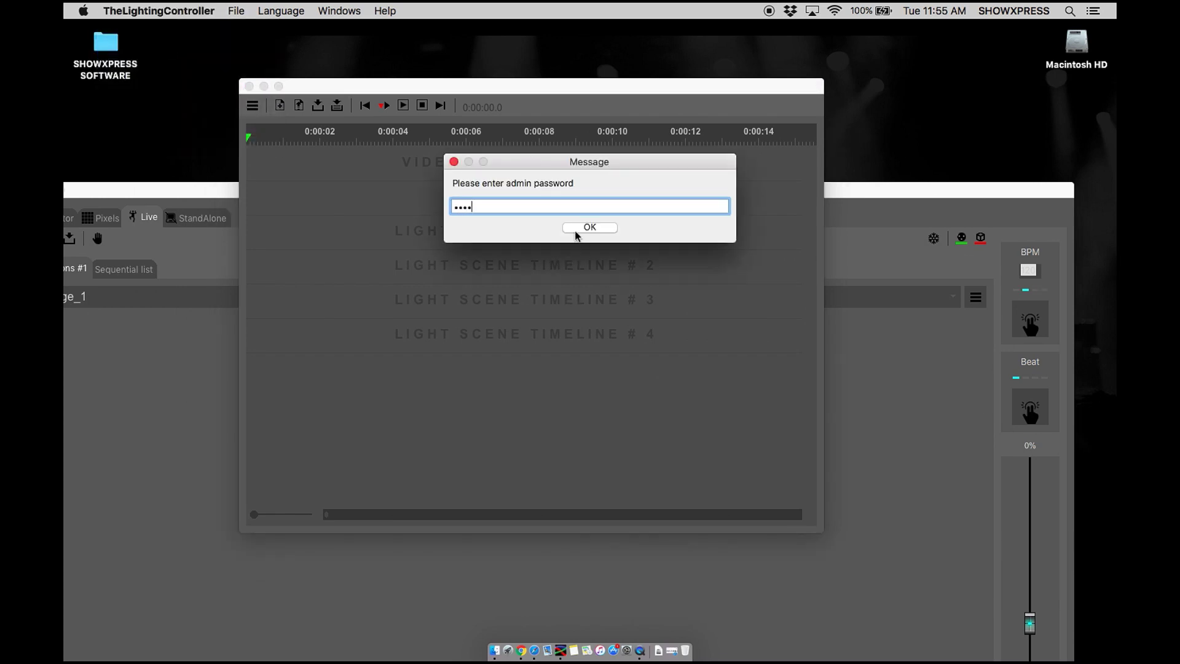
{"action": "left_click", "coordinate": [575, 230]}
{"action": "left_click", "coordinate": [349, 469]}
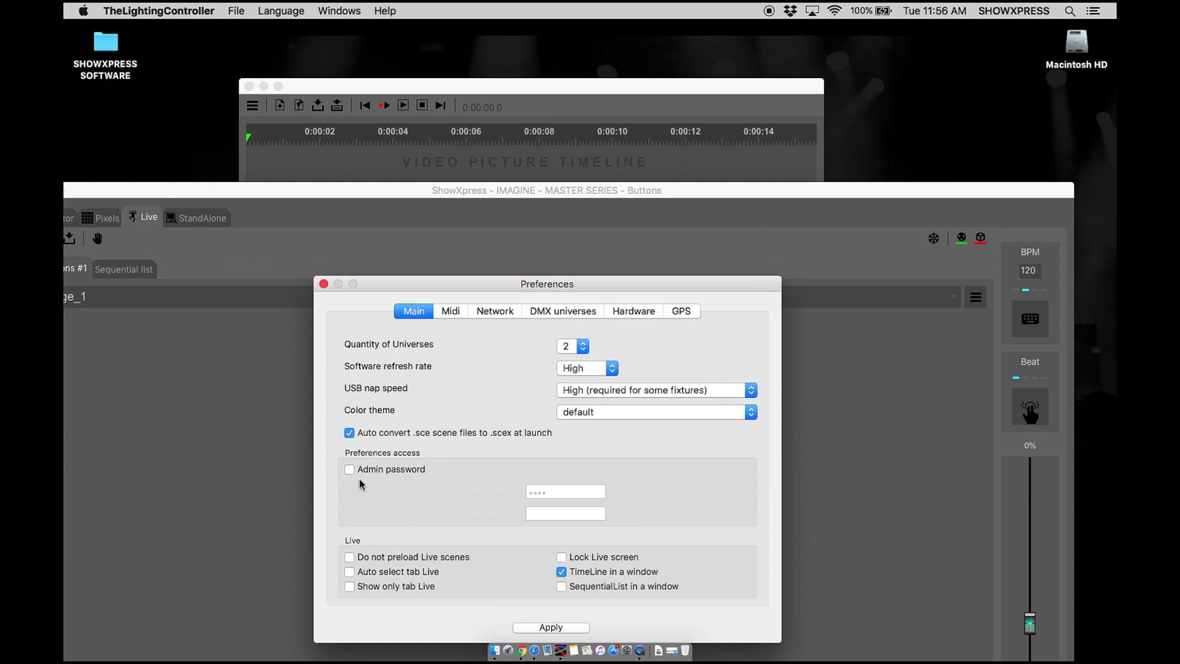